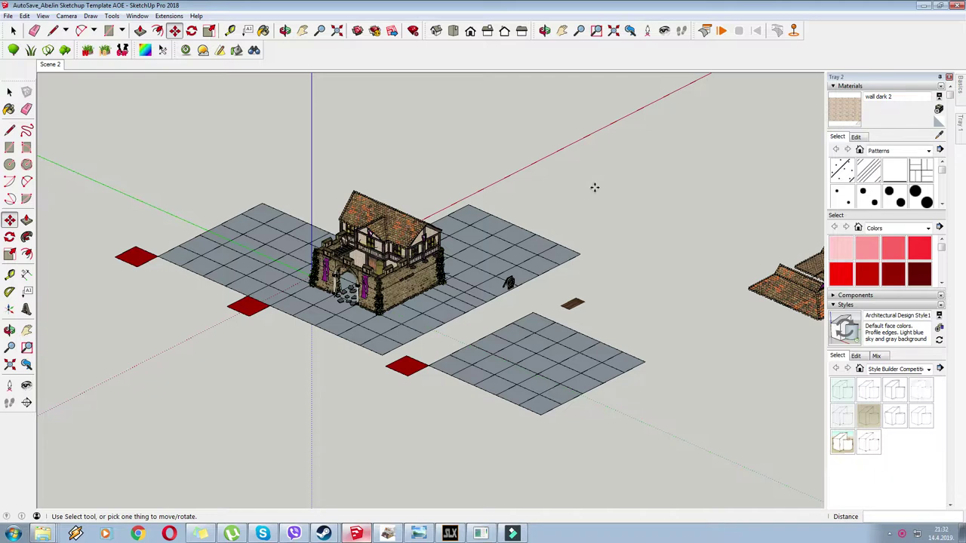
pyautogui.click(286, 31)
pyautogui.moveTo(406, 200); pyautogui.dragTo(407, 205)
pyautogui.moveTo(407, 205); pyautogui.dragTo(408, 222, button='middle')
pyautogui.moveTo(412, 288); pyautogui.dragTo(413, 271, button='middle')
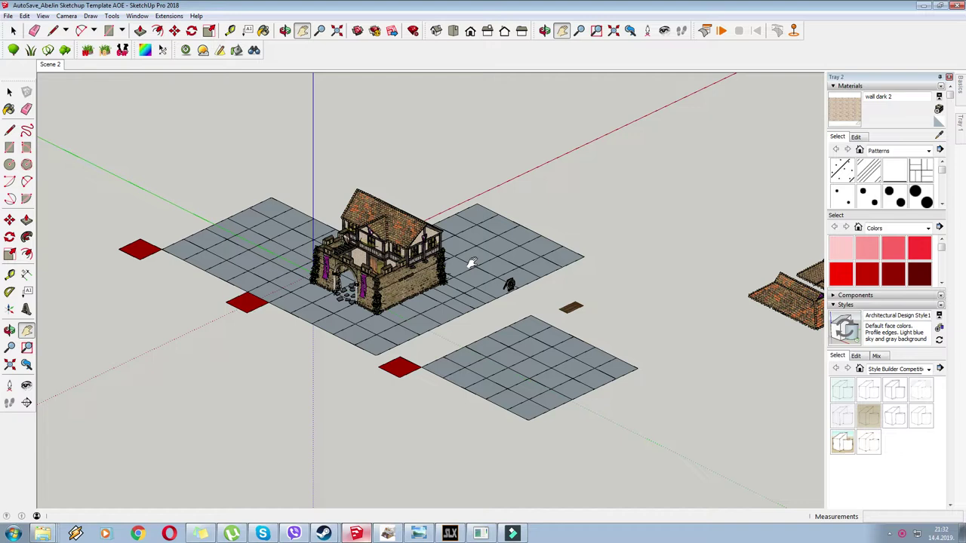
pyautogui.click(174, 30)
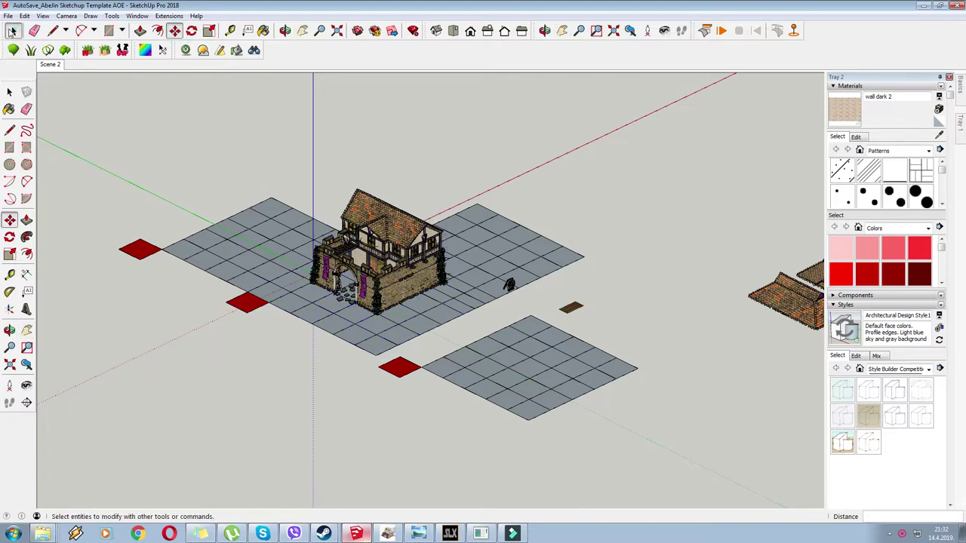
pyautogui.click(14, 30)
pyautogui.click(286, 136)
pyautogui.moveTo(290, 143); pyautogui.dragTo(482, 333)
pyautogui.click(158, 31)
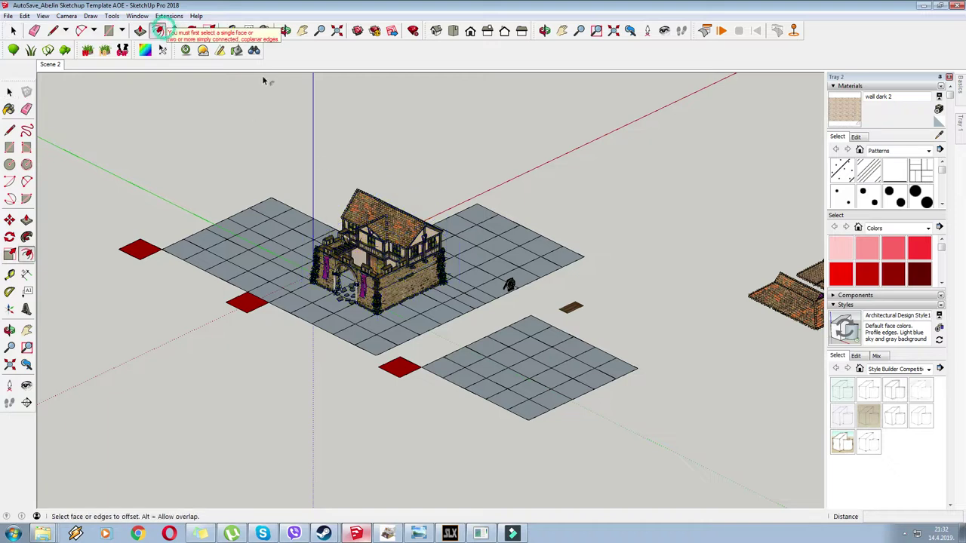
# Copy the whole castle-like building from the large grid to the open area beyond the smaller empty grid, and clear the selection.
pyautogui.click(14, 30)
pyautogui.moveTo(280, 132); pyautogui.dragTo(484, 334)
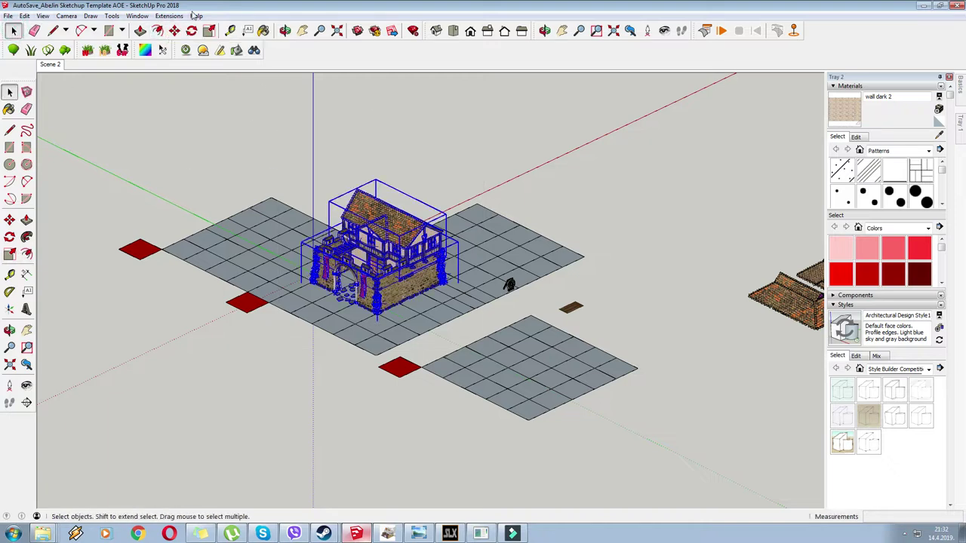
pyautogui.click(175, 30)
pyautogui.click(377, 317)
pyautogui.press('ctrl')
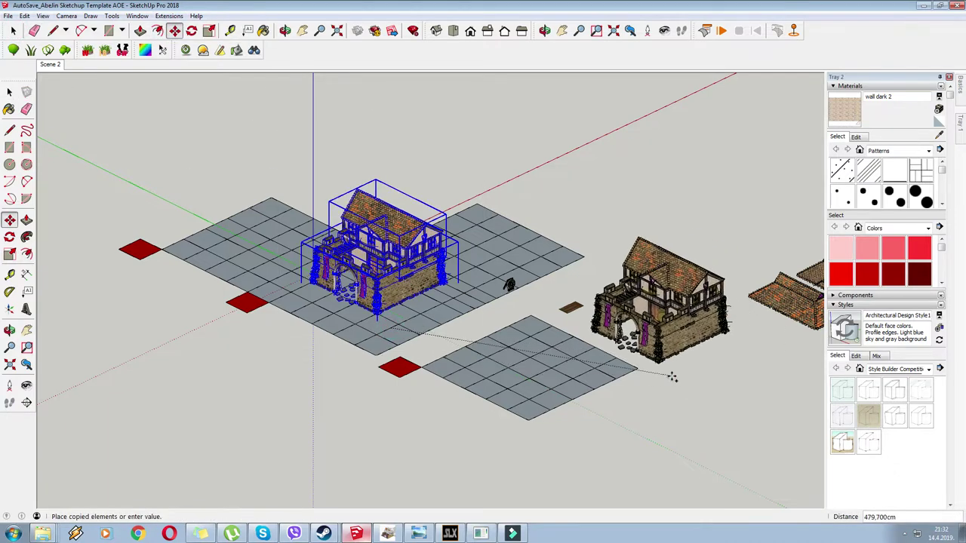
pyautogui.click(660, 370)
pyautogui.hotkey('ctrl', 't')
pyautogui.scroll(2, 663, 291)
pyautogui.scroll(-1, 518, 250)
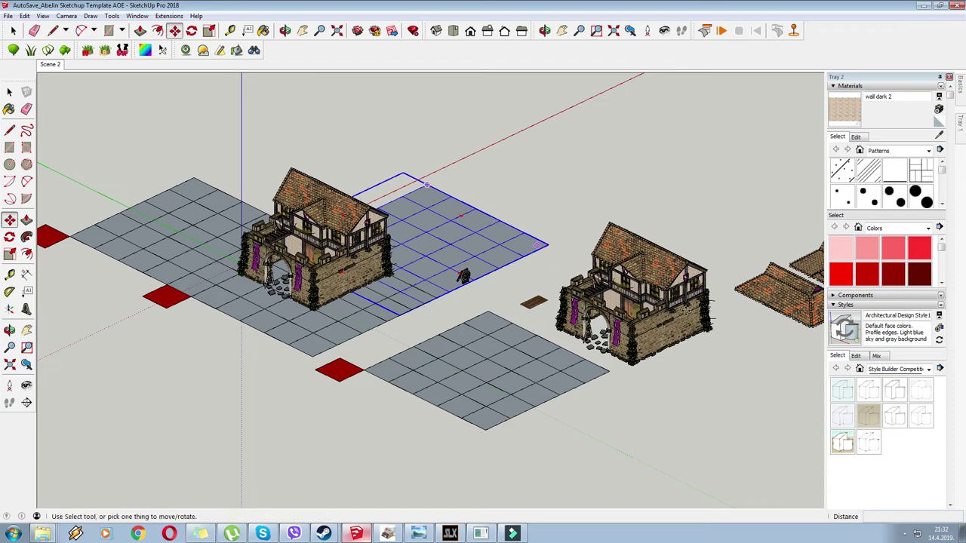
pyautogui.hotkey('ctrl', 't')
# Examine the copied building, the two separate roof pieces beside it and the original building on the large grid.
pyautogui.press('h')
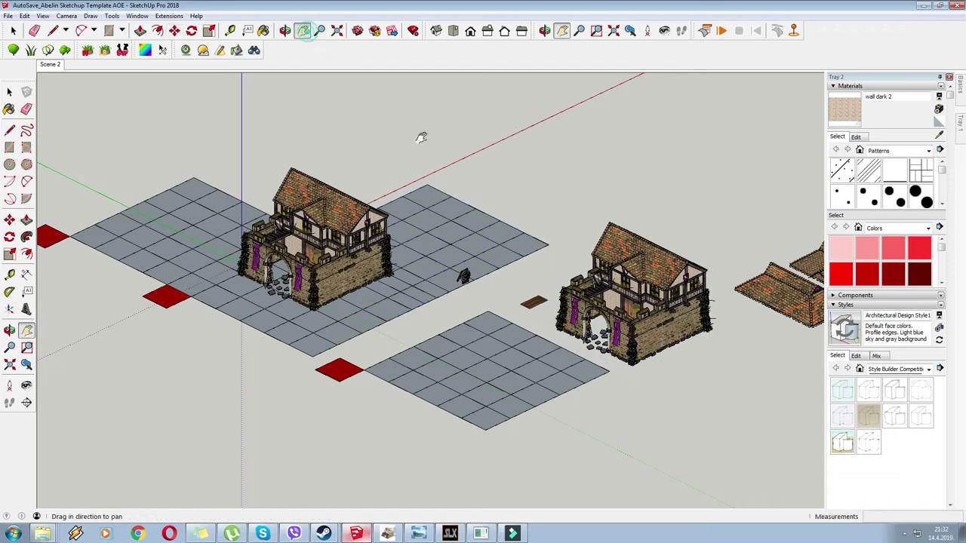
pyautogui.moveTo(509, 194); pyautogui.dragTo(364, 196)
pyautogui.scroll(4, 701, 290)
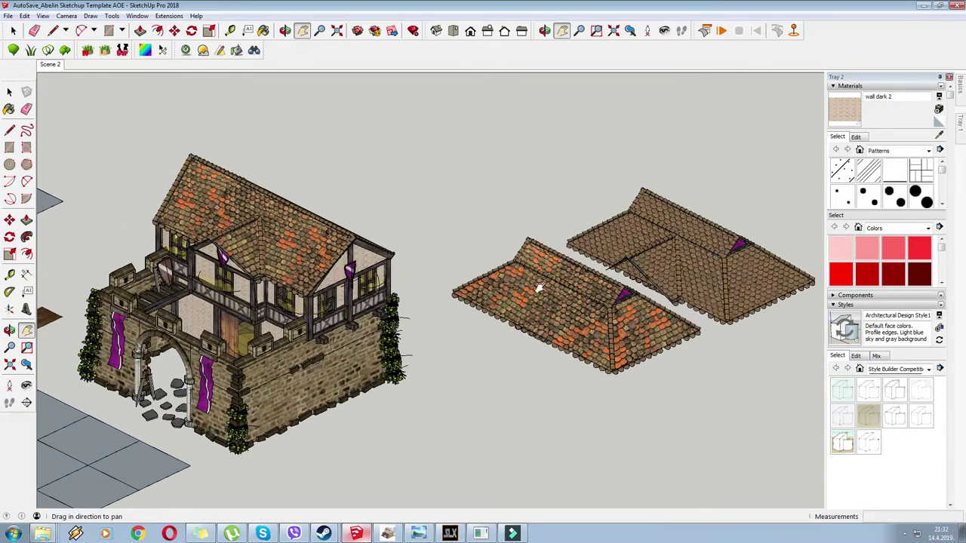
pyautogui.moveTo(294, 270); pyautogui.dragTo(758, 323)
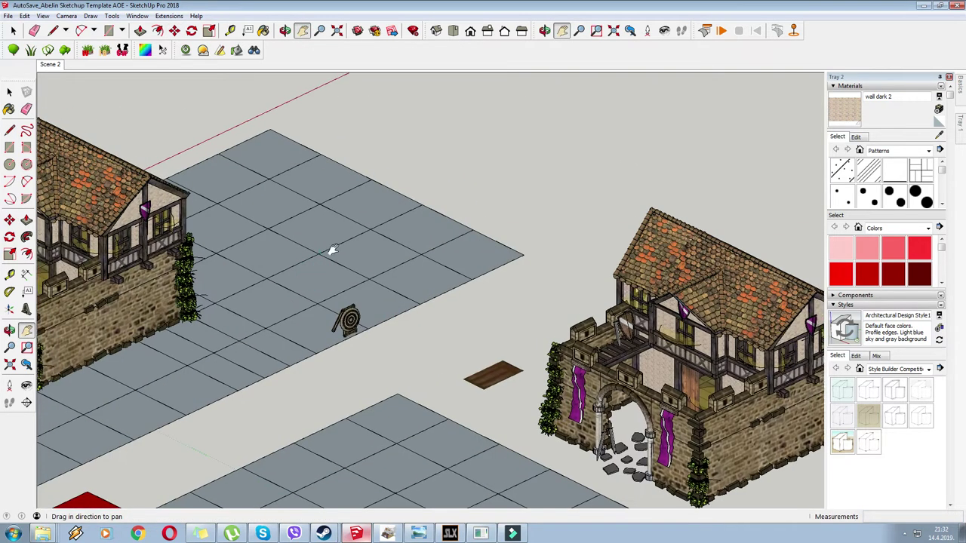
pyautogui.moveTo(308, 240); pyautogui.dragTo(718, 292)
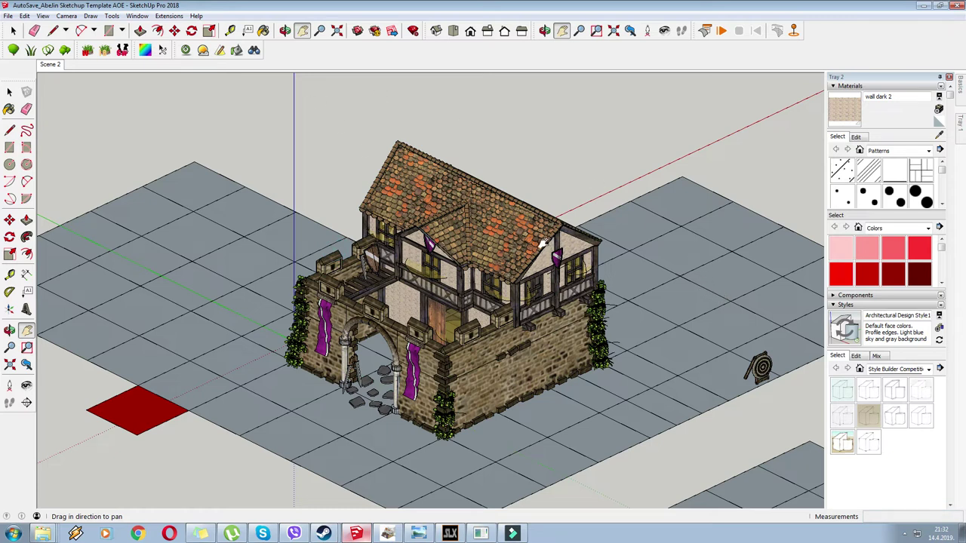
pyautogui.press('m')
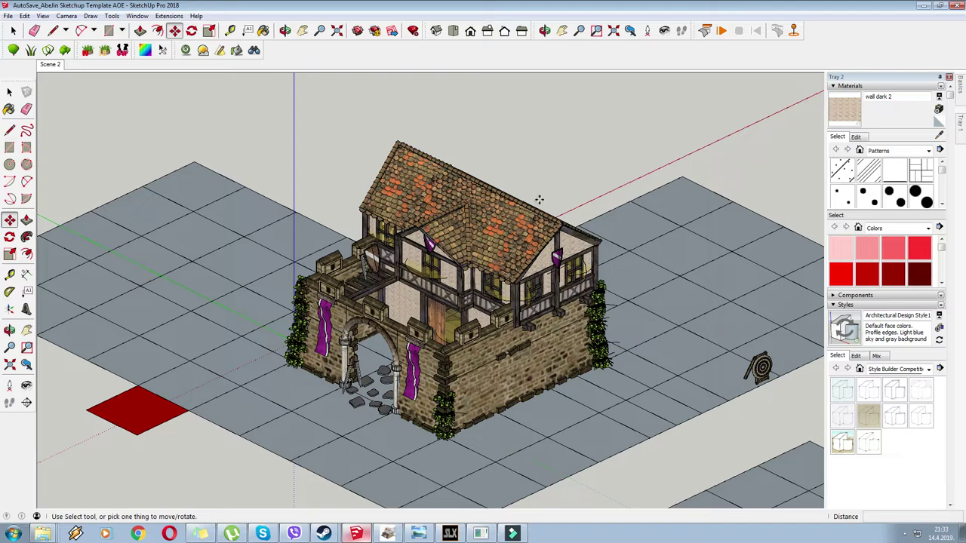
pyautogui.scroll(-2, 280, 142)
pyautogui.moveTo(273, 147); pyautogui.dragTo(544, 261, button='middle')
pyautogui.scroll(5, 543, 261)
pyautogui.scroll(2, 459, 215)
pyautogui.moveTo(458, 216); pyautogui.dragTo(467, 227, button='middle')
pyautogui.scroll(-3, 469, 227)
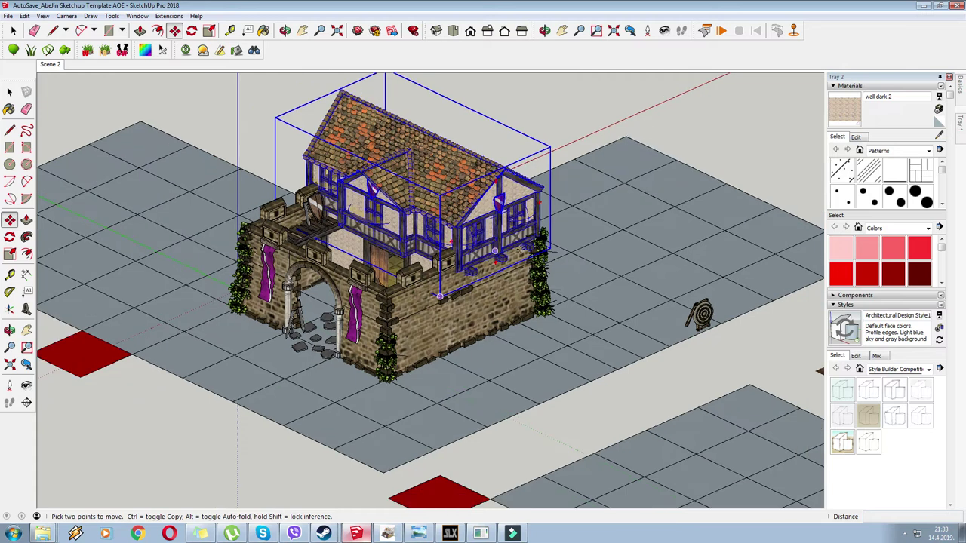
pyautogui.scroll(-3, 411, 208)
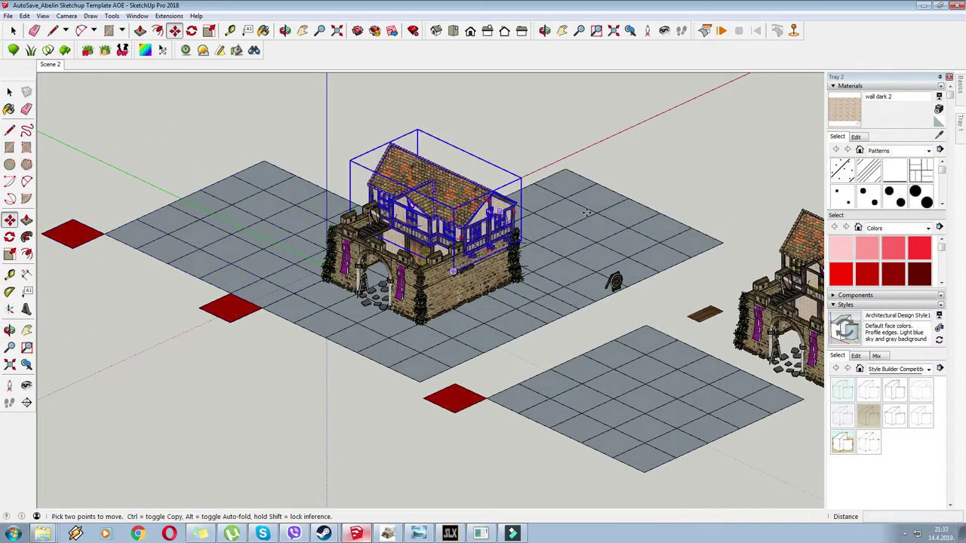
# Inspect the original building's roof, timbered gable and stone walls up close from several angles, and return to an overview of the models.
pyautogui.moveTo(440, 178); pyautogui.dragTo(450, 188, button='middle')
pyautogui.click(302, 31)
pyautogui.moveTo(454, 178); pyautogui.dragTo(389, 188)
pyautogui.moveTo(428, 180); pyautogui.dragTo(433, 174, button='middle')
pyautogui.moveTo(457, 194); pyautogui.dragTo(424, 189)
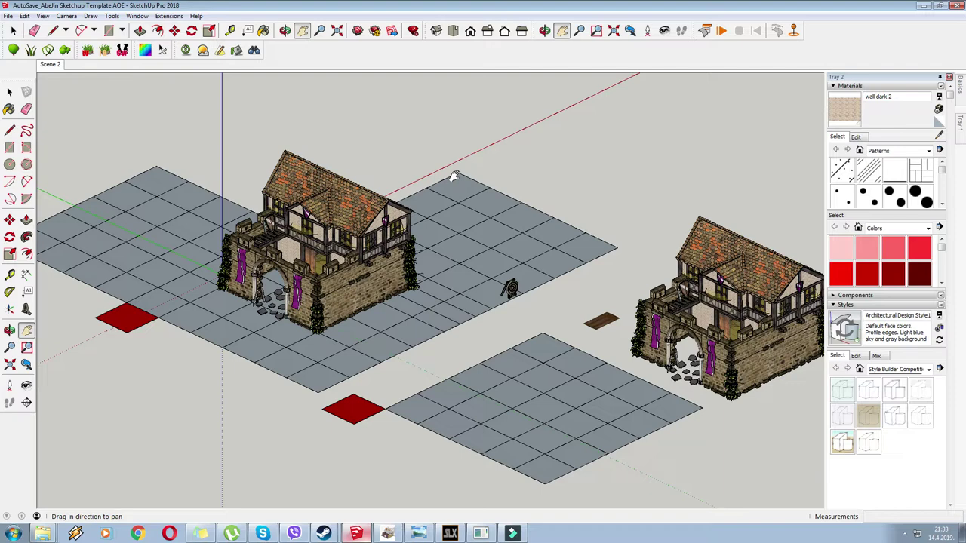
pyautogui.moveTo(266, 192); pyautogui.dragTo(317, 143, button='middle')
pyautogui.scroll(3, 415, 196)
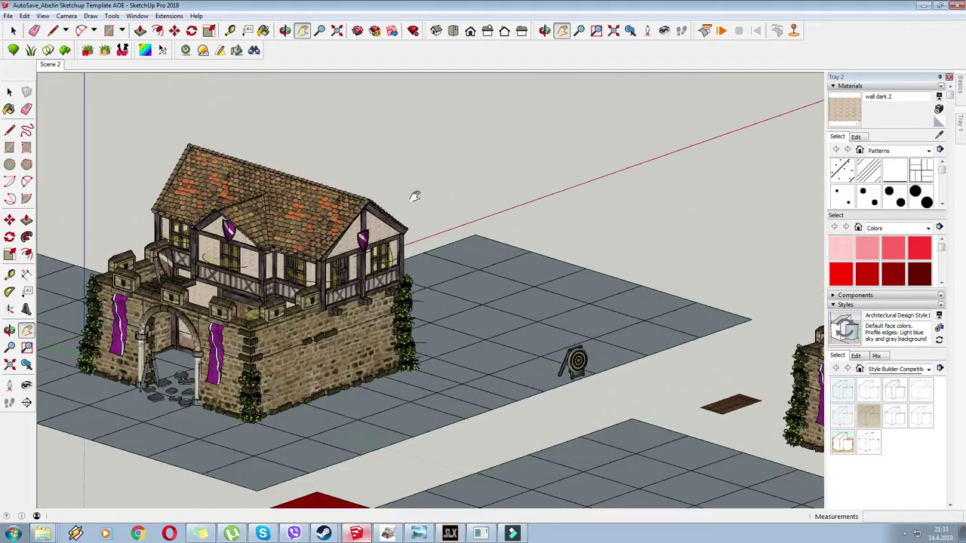
pyautogui.moveTo(401, 230); pyautogui.dragTo(295, 271, button='middle')
pyautogui.scroll(3, 302, 273)
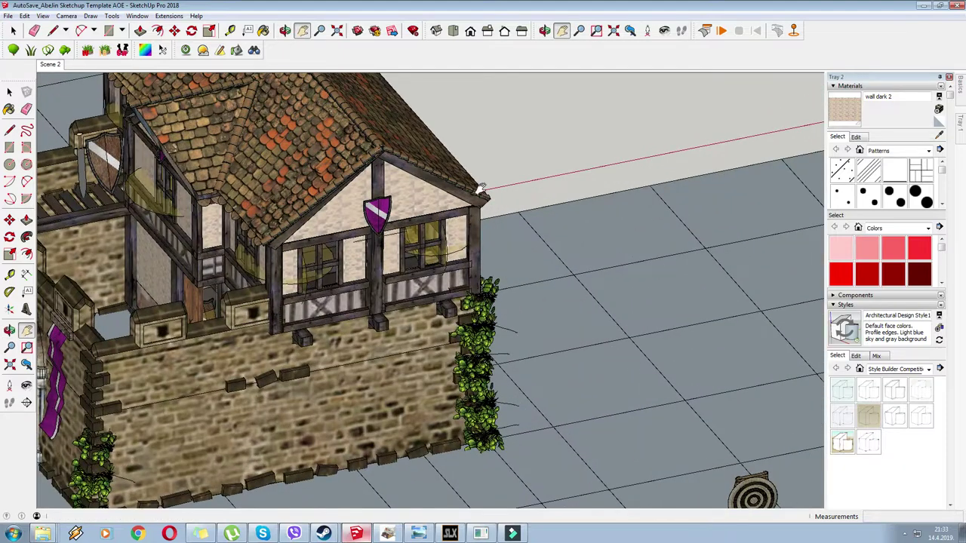
pyautogui.moveTo(373, 153); pyautogui.dragTo(488, 173, button='middle')
pyautogui.scroll(-3, 462, 230)
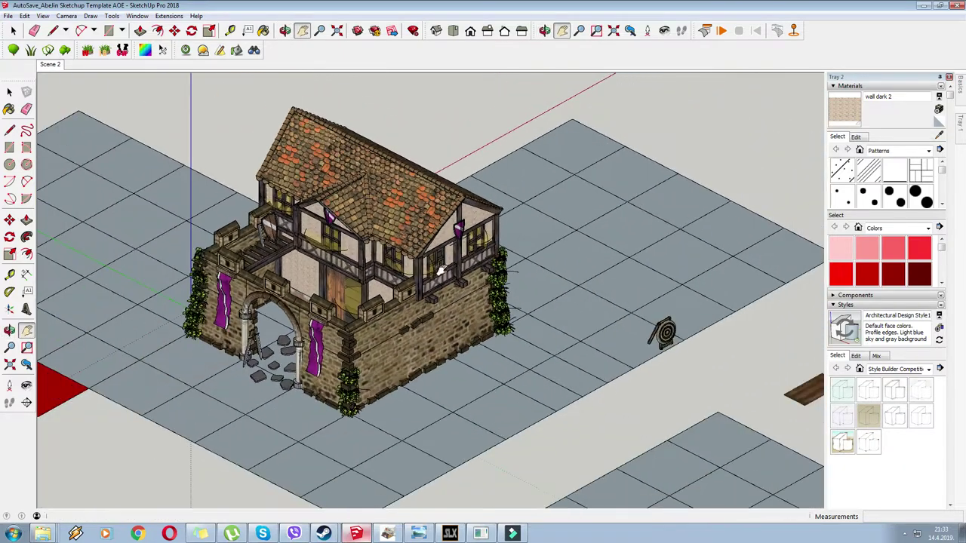
pyautogui.moveTo(442, 267); pyautogui.dragTo(432, 239, button='middle')
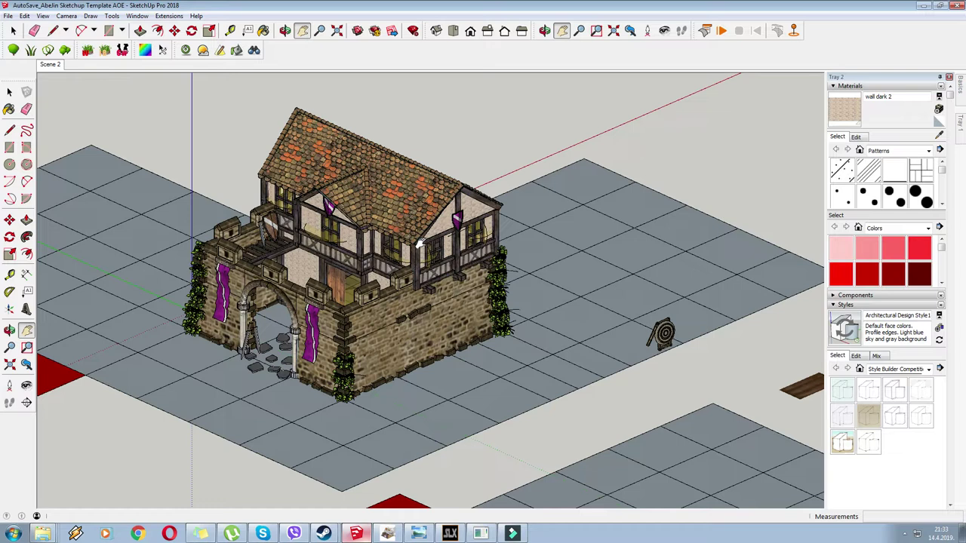
pyautogui.moveTo(426, 209); pyautogui.dragTo(421, 236, button='middle')
pyautogui.scroll(-4, 422, 238)
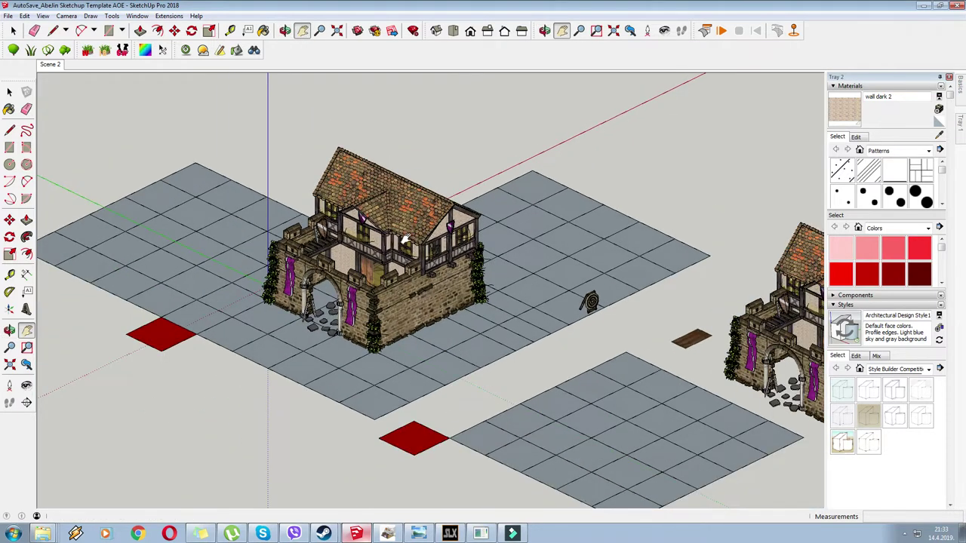
pyautogui.moveTo(546, 282); pyautogui.dragTo(438, 274)
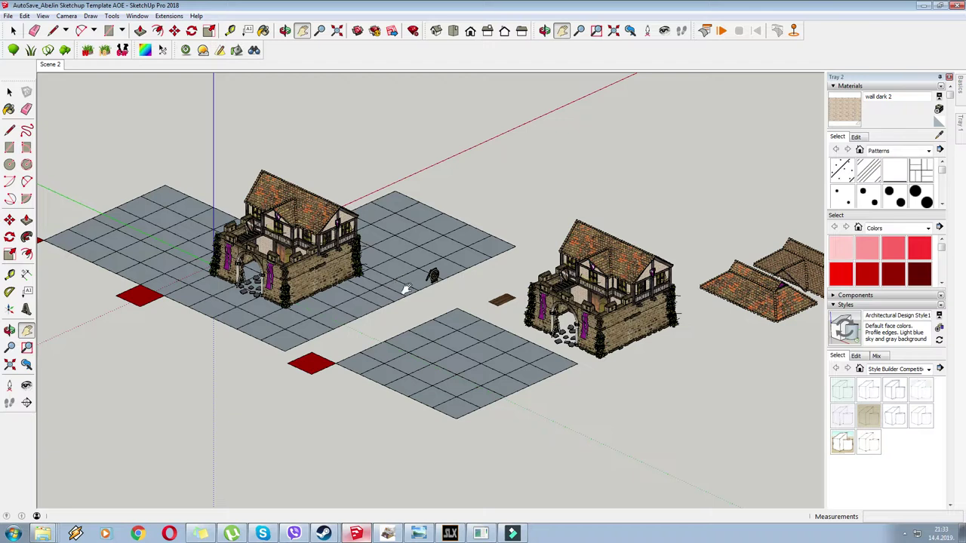
# Switch to SLX Studio and examine the barracks graphic of frame 339 beside its data mask.
pyautogui.click(450, 533)
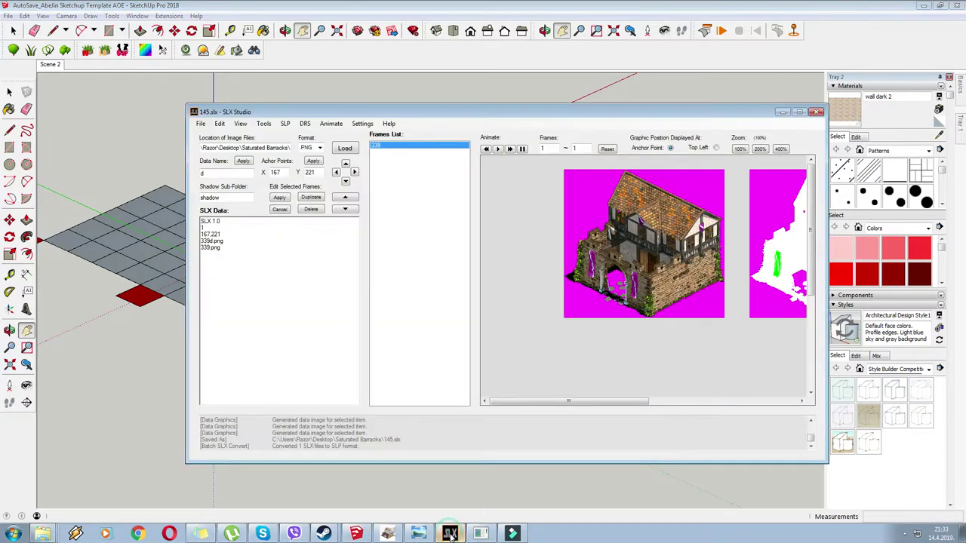
pyautogui.moveTo(567, 399); pyautogui.dragTo(614, 400)
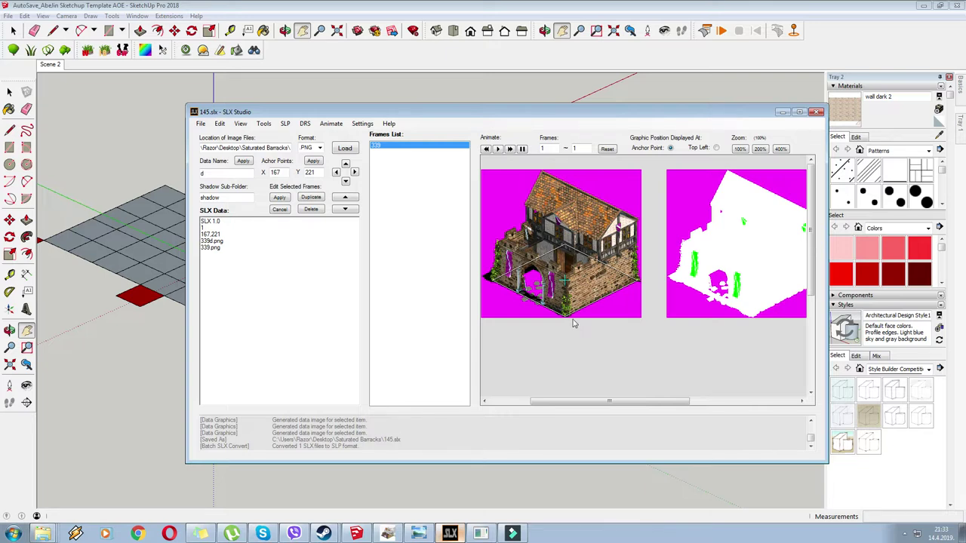
pyautogui.moveTo(661, 405)
pyautogui.mouseDown()
pyautogui.moveTo(694, 408)
pyautogui.moveTo(646, 410)
pyautogui.mouseUp()
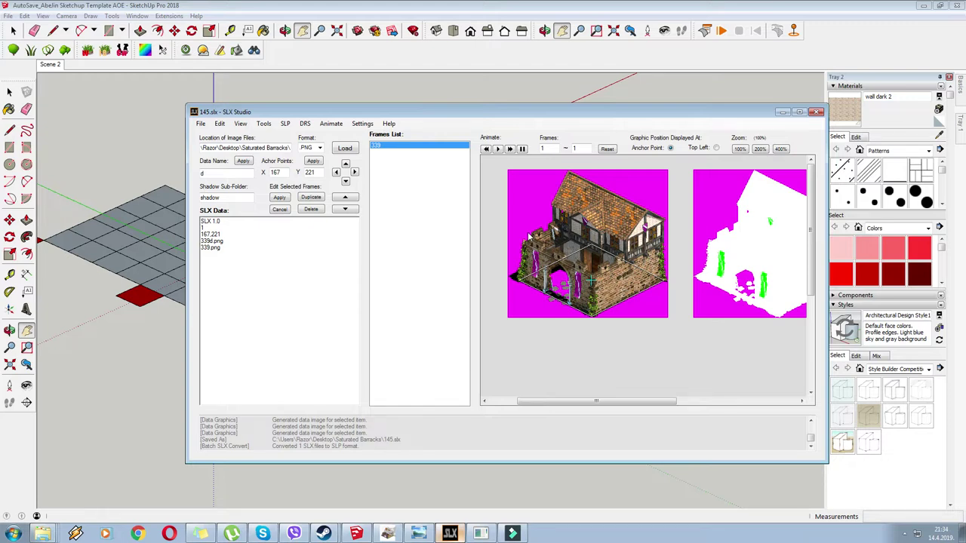
# Switch to GIMP, look at the Hue-Saturation settings for the barracks image, and close them without adjusting the saturation.
pyautogui.click(387, 533)
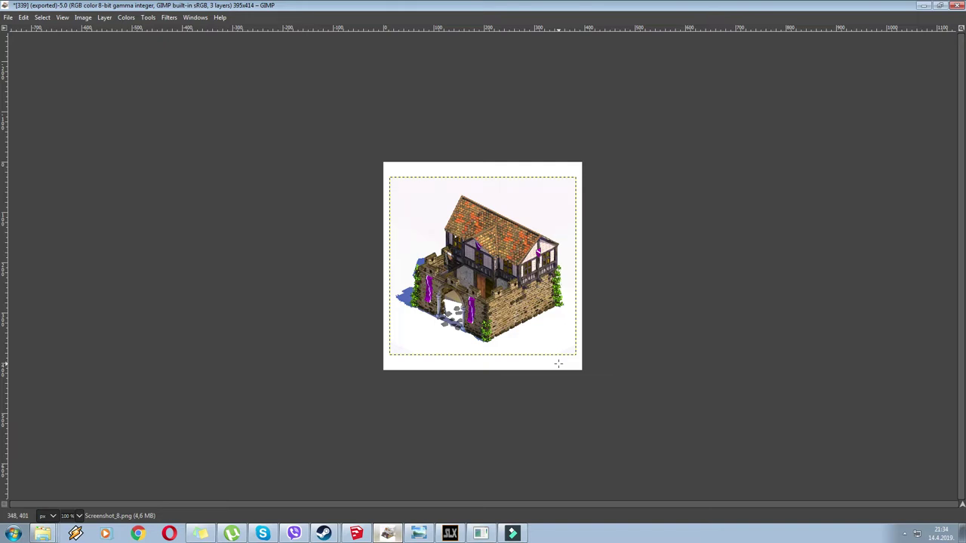
pyautogui.click(133, 17)
pyautogui.click(163, 65)
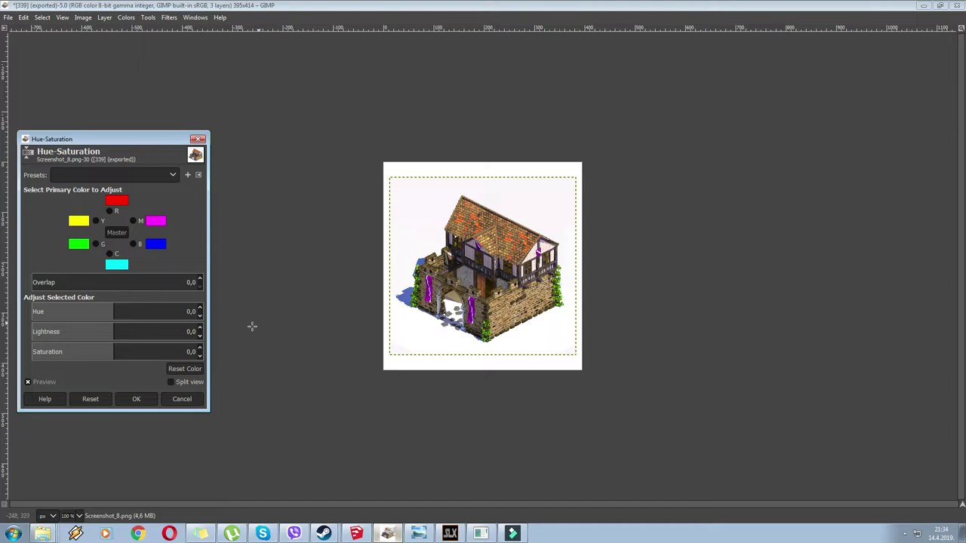
pyautogui.click(191, 351)
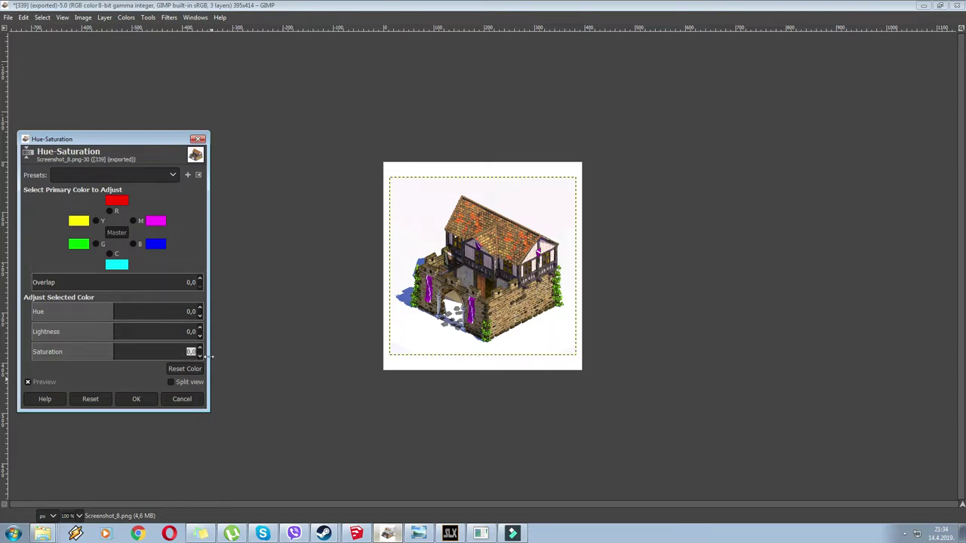
pyautogui.click(197, 139)
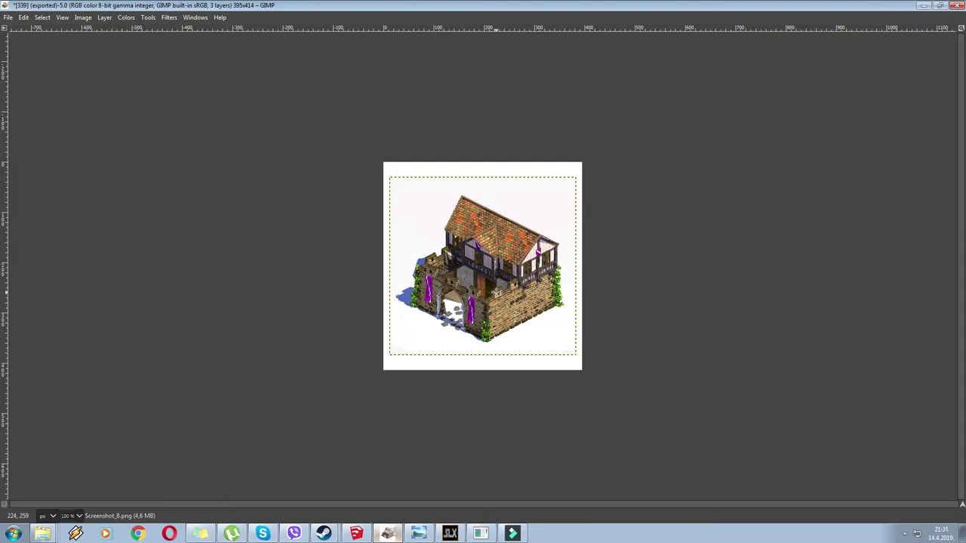
# Show the desktop, open the Screenshot_2 image to examine the barracks in its game scene, and close the image.
pyautogui.click(923, 5)
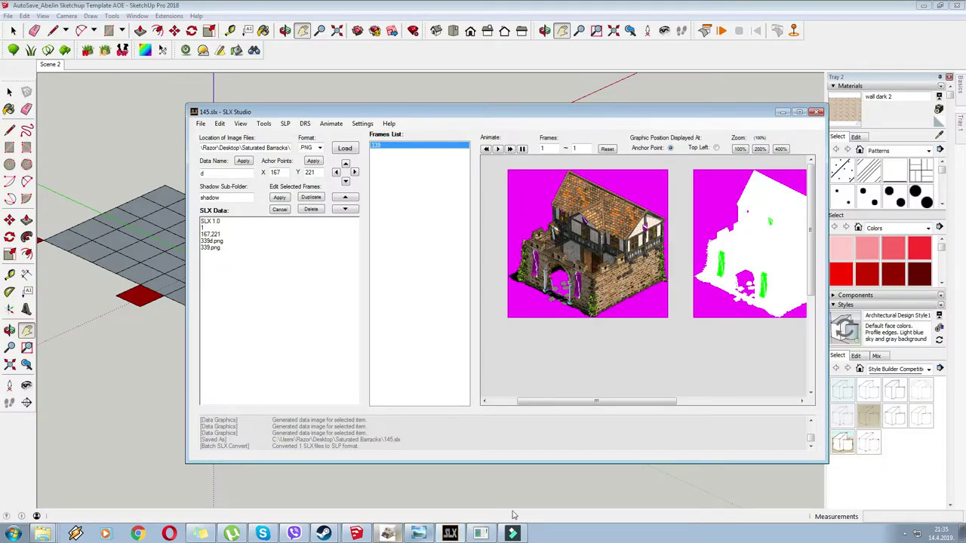
pyautogui.rightClick(557, 533)
pyautogui.click(572, 484)
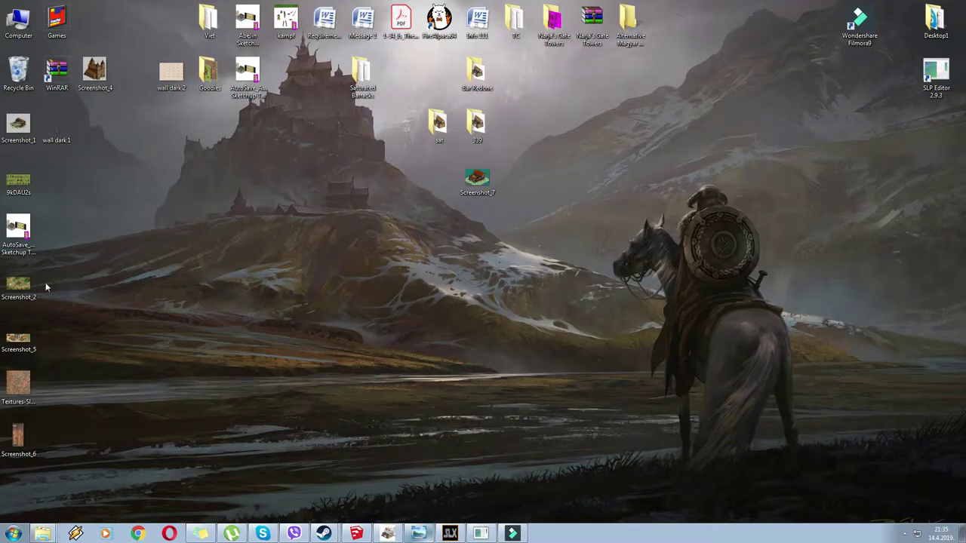
pyautogui.doubleClick(19, 283)
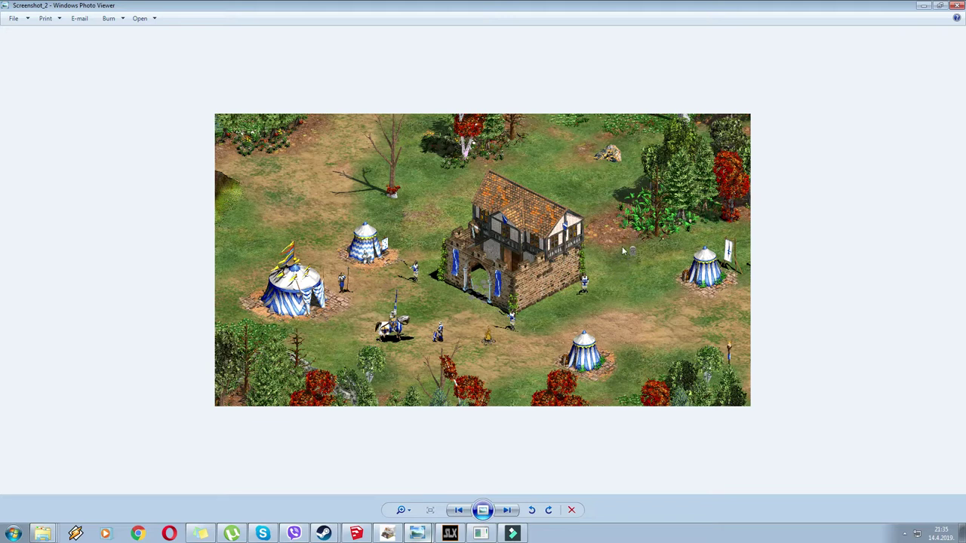
pyautogui.scroll(2, 614, 252)
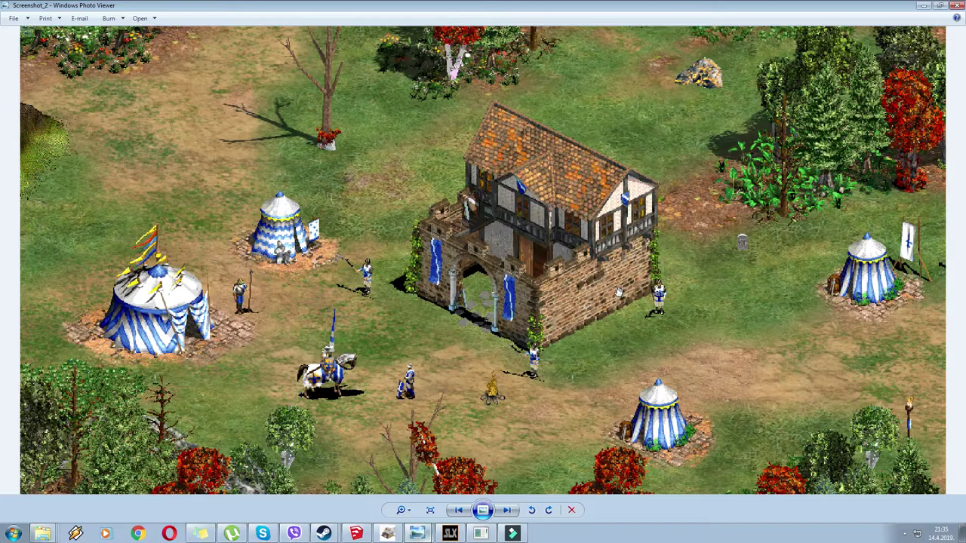
pyautogui.click(956, 6)
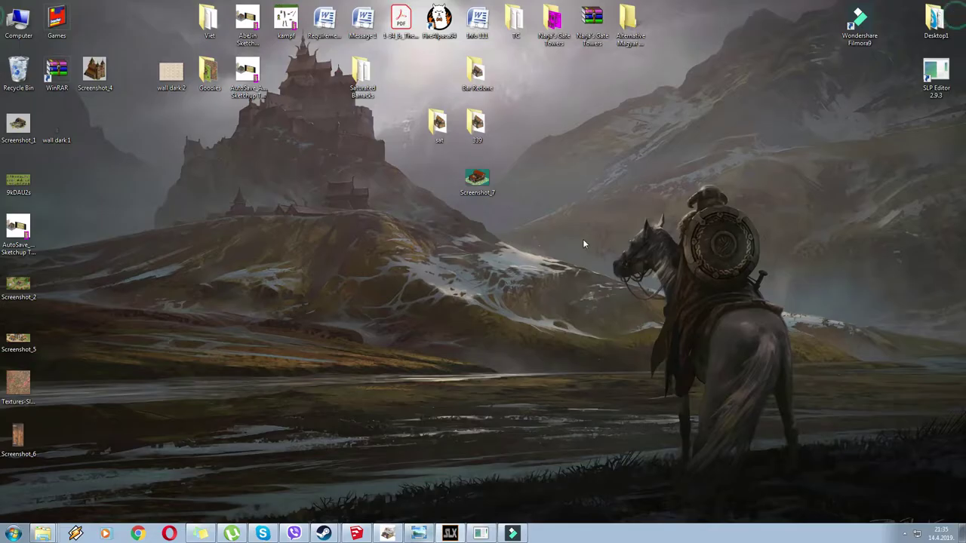
# Switch to SketchUp and bring the empty grid between the two barracks models into a clear working view.
pyautogui.click(356, 533)
pyautogui.moveTo(493, 276); pyautogui.dragTo(433, 273, button='middle')
pyautogui.moveTo(491, 300); pyautogui.dragTo(477, 265, button='middle')
pyautogui.moveTo(399, 264); pyautogui.dragTo(413, 281, button='middle')
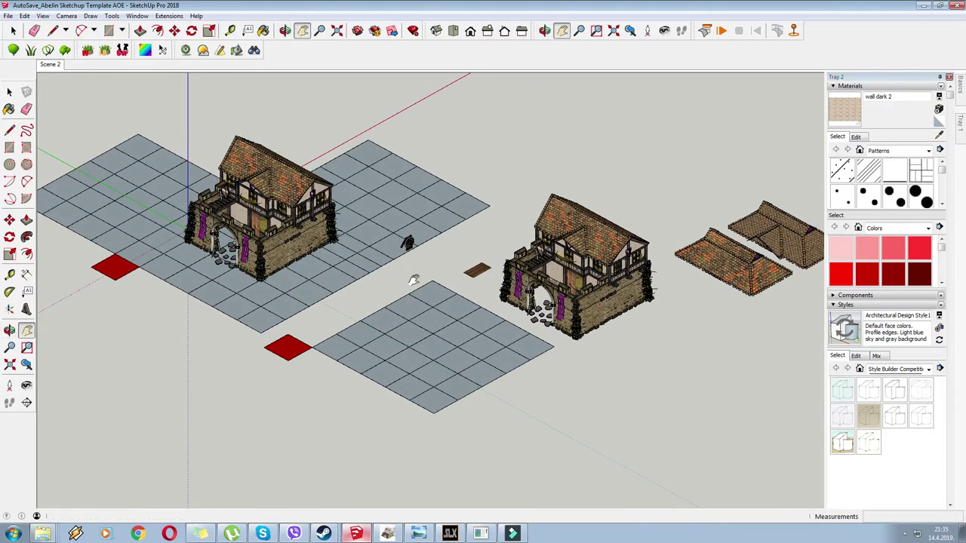
pyautogui.press('r')
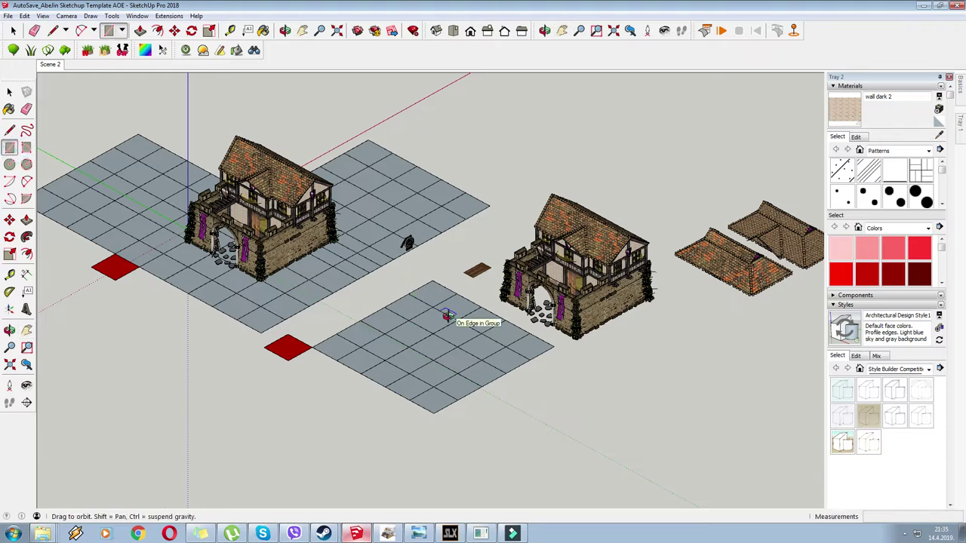
pyautogui.moveTo(450, 316); pyautogui.dragTo(452, 314, button='middle')
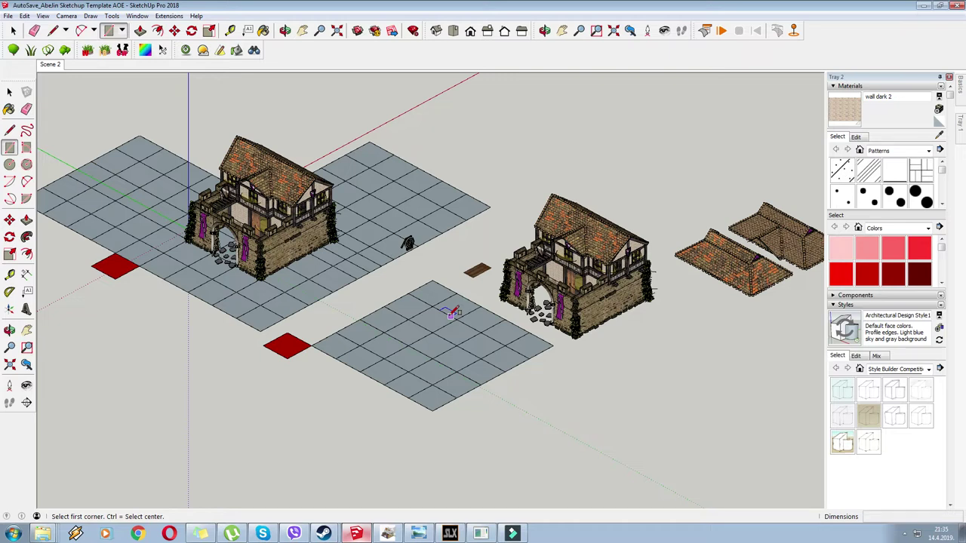
pyautogui.moveTo(436, 268); pyautogui.dragTo(442, 287, button='middle')
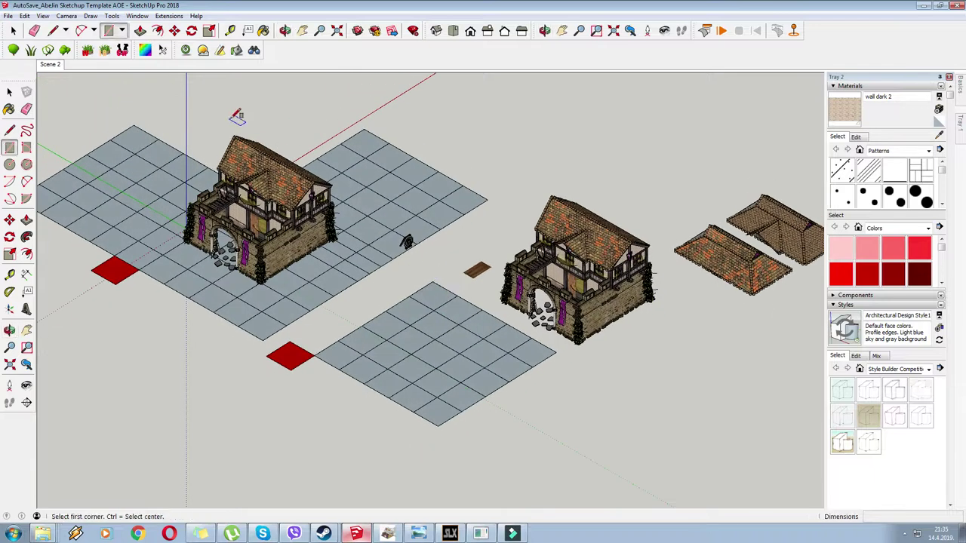
# Try a circle of about 49 cm radius at the empty grid's back corner, and undo it.
pyautogui.click(9, 163)
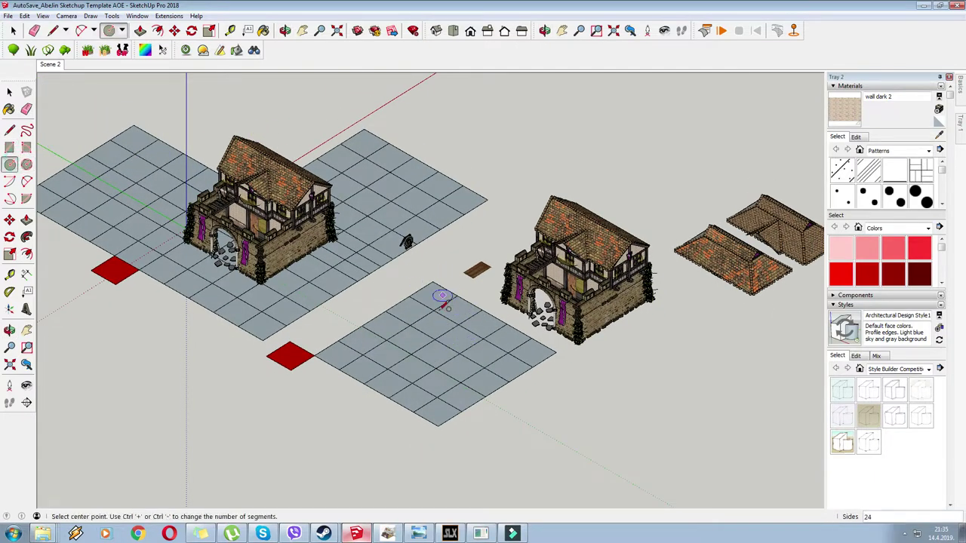
pyautogui.click(433, 310)
pyautogui.click(457, 324)
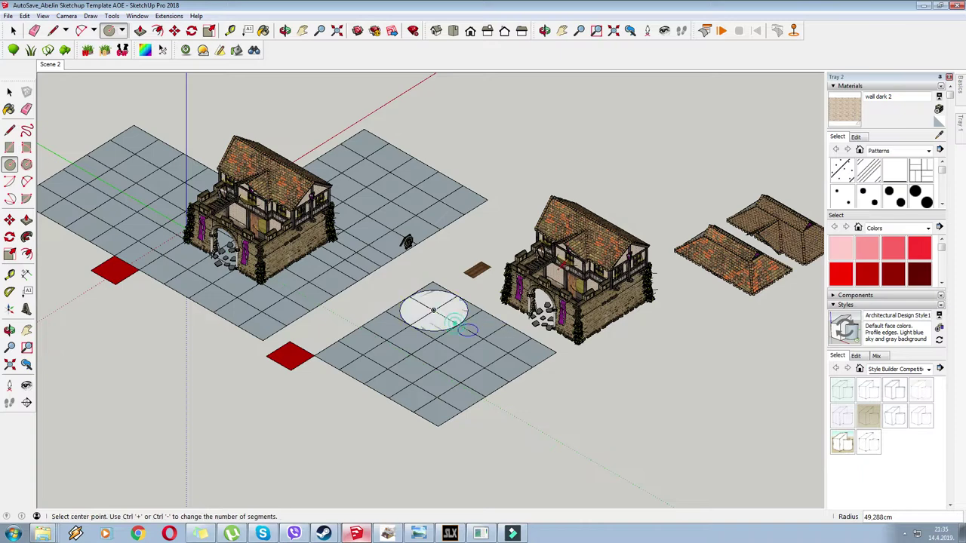
pyautogui.moveTo(427, 304)
pyautogui.mouseDown(button='middle')
pyautogui.moveTo(423, 295)
pyautogui.moveTo(579, 365)
pyautogui.moveTo(470, 350)
pyautogui.moveTo(442, 312)
pyautogui.mouseUp(button='middle')
pyautogui.scroll(4, 457, 327)
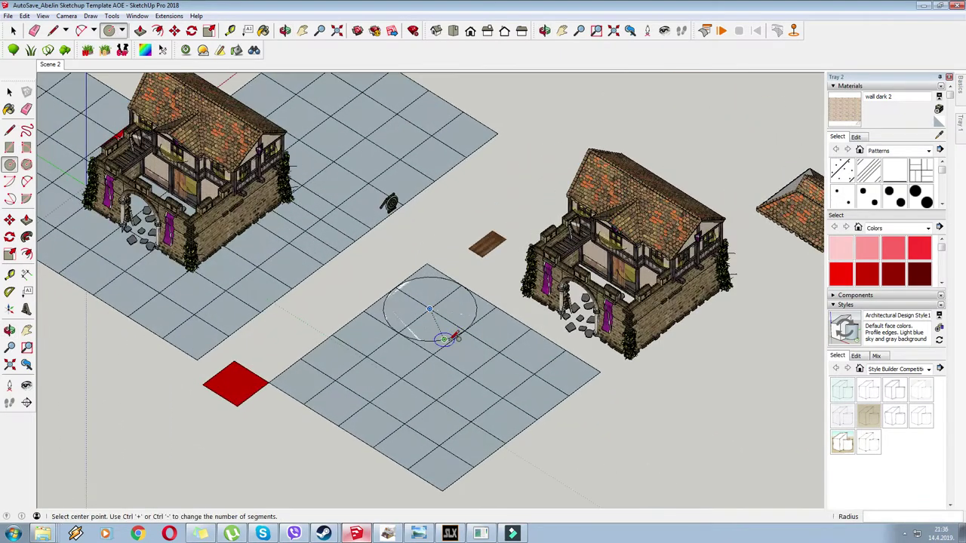
pyautogui.hotkey('ctrl', 'z')
# Draw a smaller circle near the empty grid's back corner and move it over the corner tile.
pyautogui.click(418, 301)
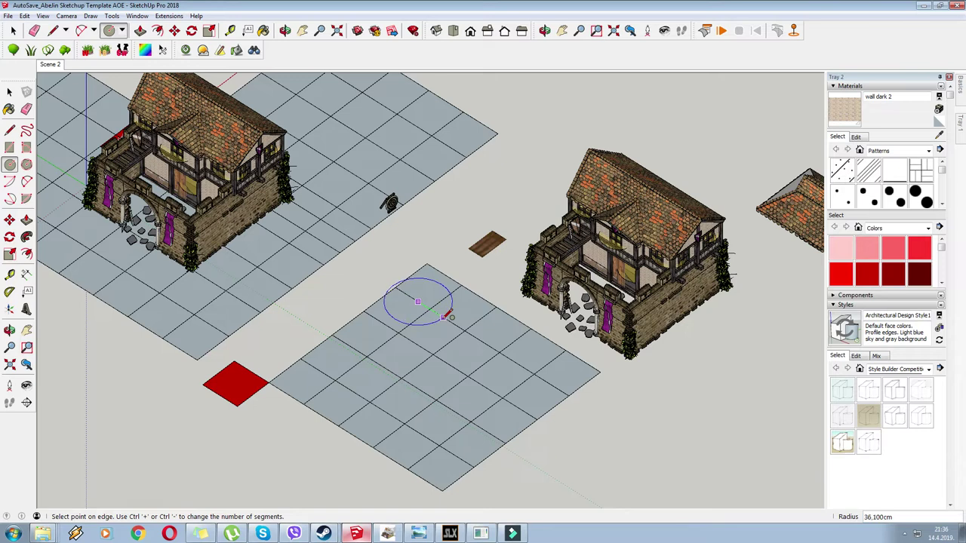
pyautogui.click(451, 312)
pyautogui.press('m')
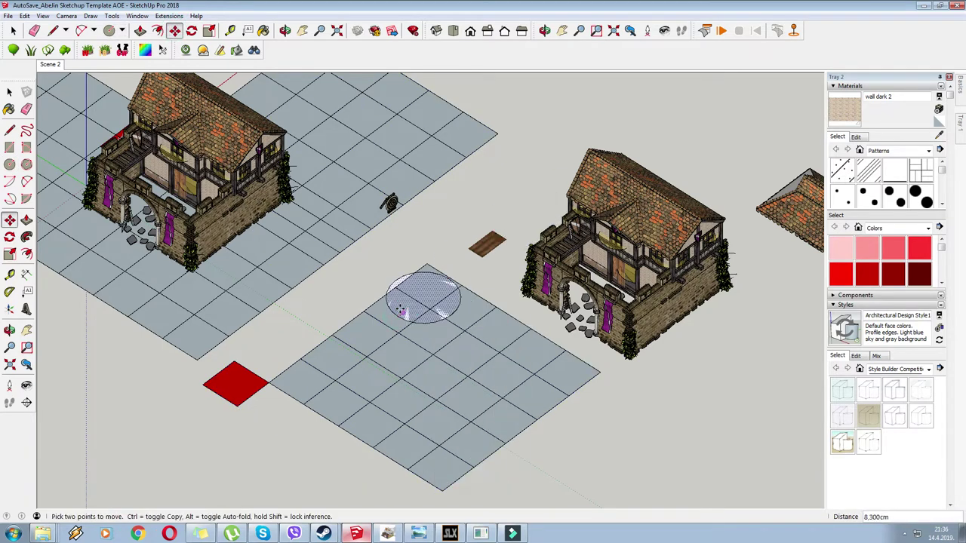
pyautogui.scroll(4, 427, 294)
pyautogui.click(429, 291)
pyautogui.click(442, 278)
pyautogui.moveTo(442, 278); pyautogui.dragTo(452, 264, button='middle')
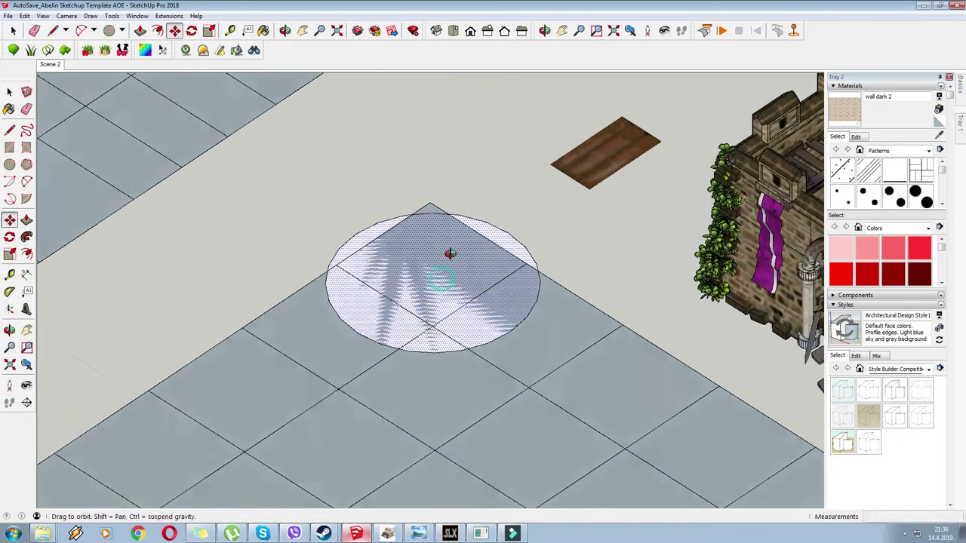
# Extrude the circle upward with Push/Pull into a cylinder about 125 cm tall.
pyautogui.scroll(-7, 434, 313)
pyautogui.moveTo(417, 322); pyautogui.dragTo(403, 318, button='middle')
pyautogui.scroll(1, 172, 76)
pyautogui.click(141, 31)
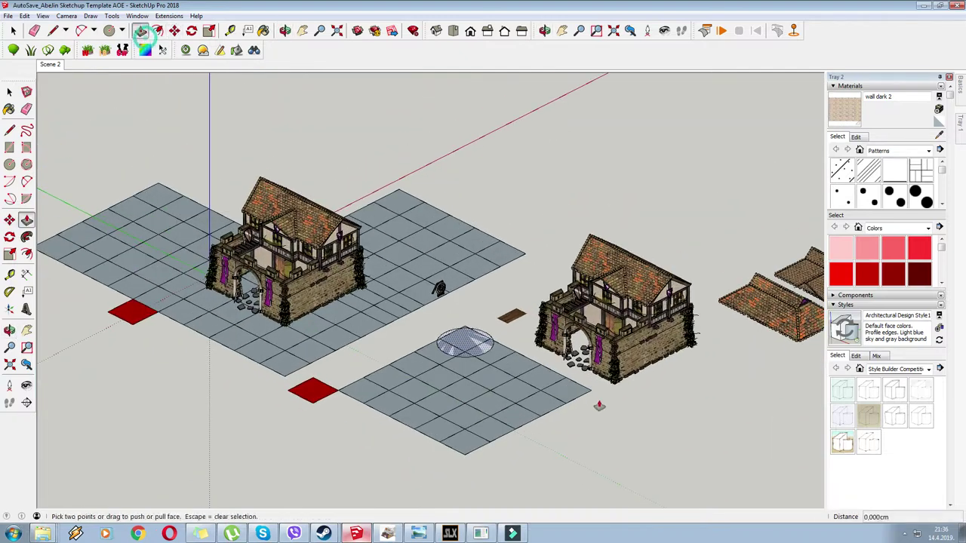
pyautogui.scroll(3, 452, 325)
pyautogui.moveTo(470, 347); pyautogui.dragTo(480, 342)
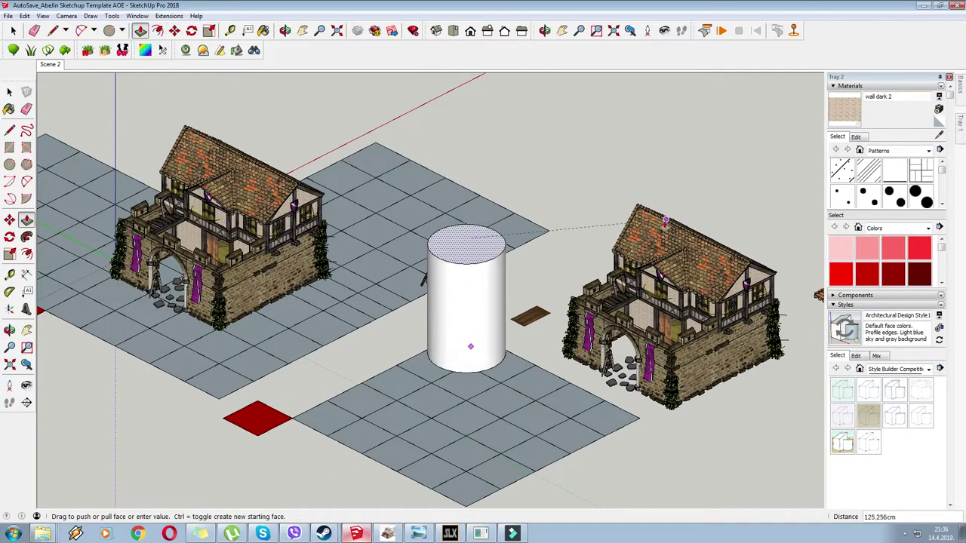